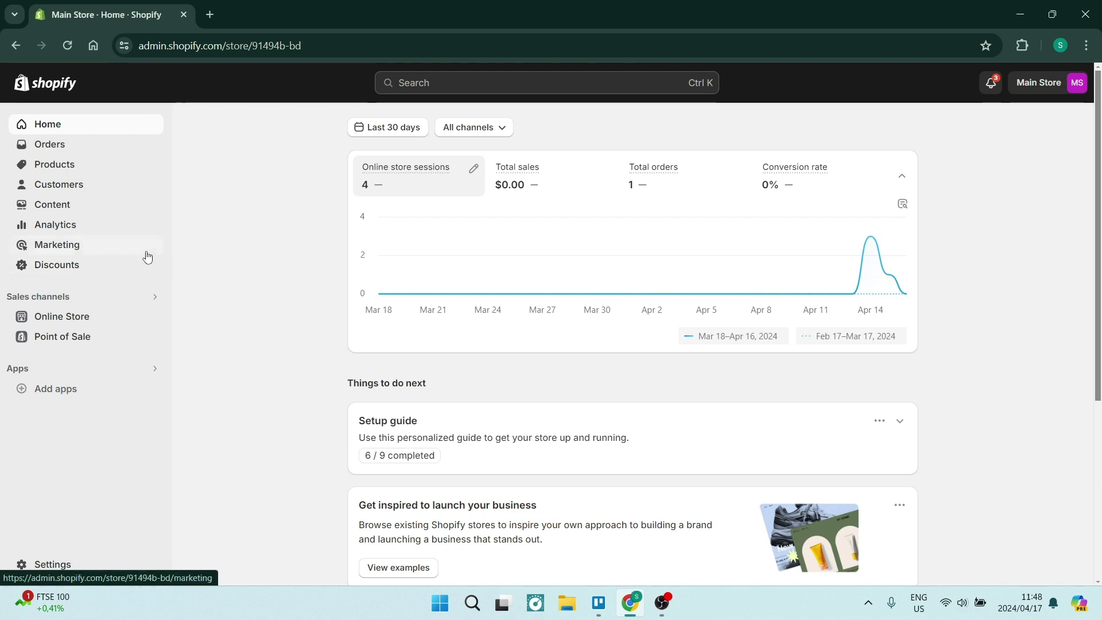
Step: Create and save a new online store page titled "Order Tracking"
left_click(58, 320)
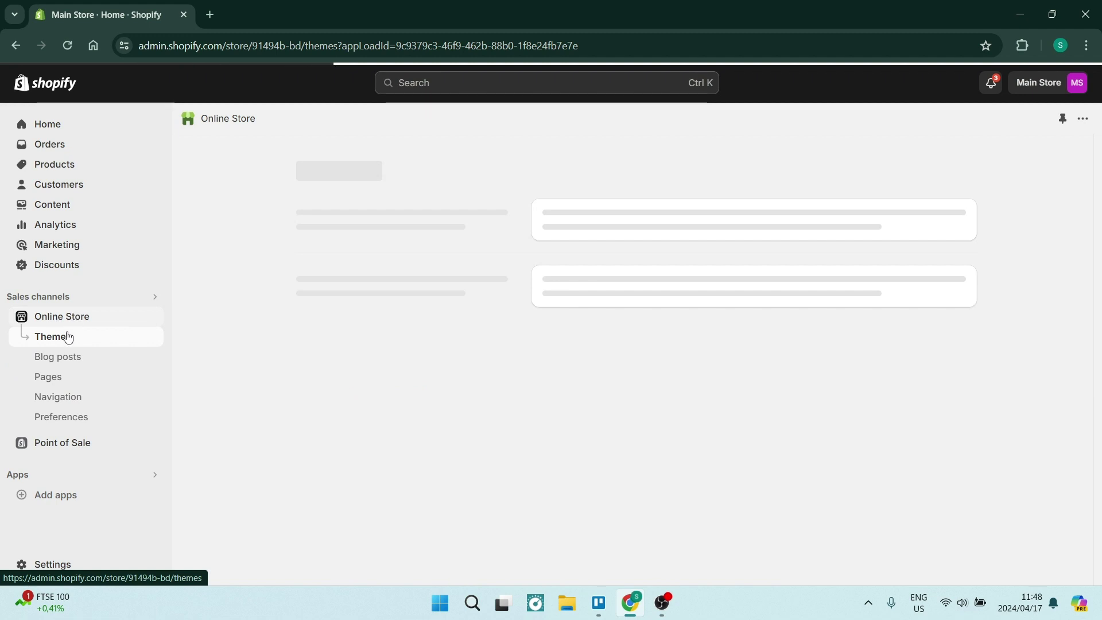
left_click(50, 379)
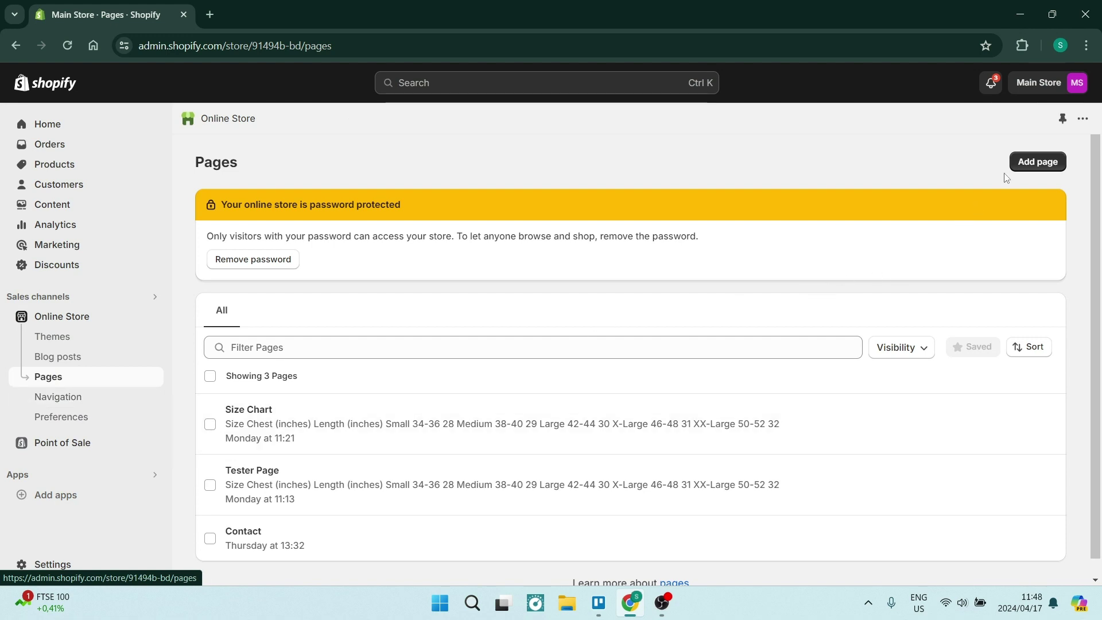
left_click(1037, 162)
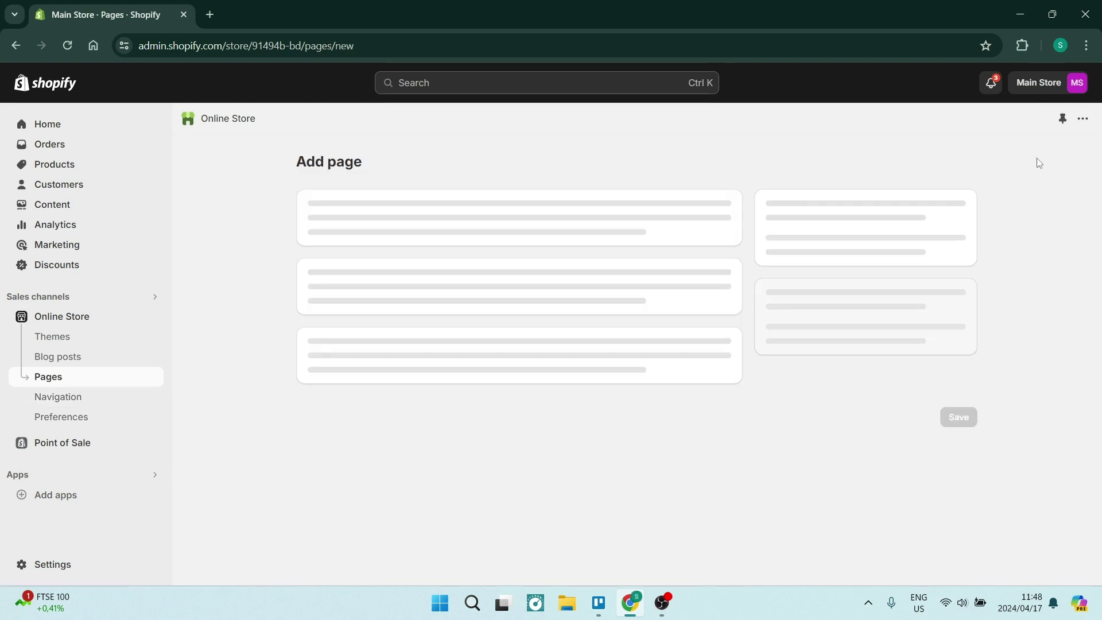
left_click(528, 226)
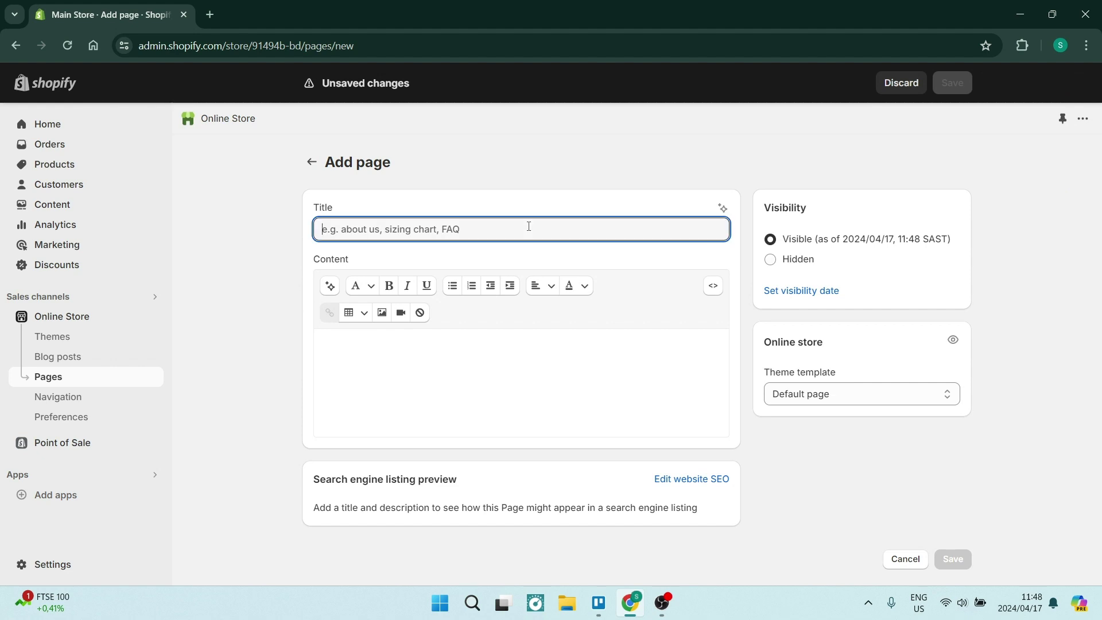
type("Ord")
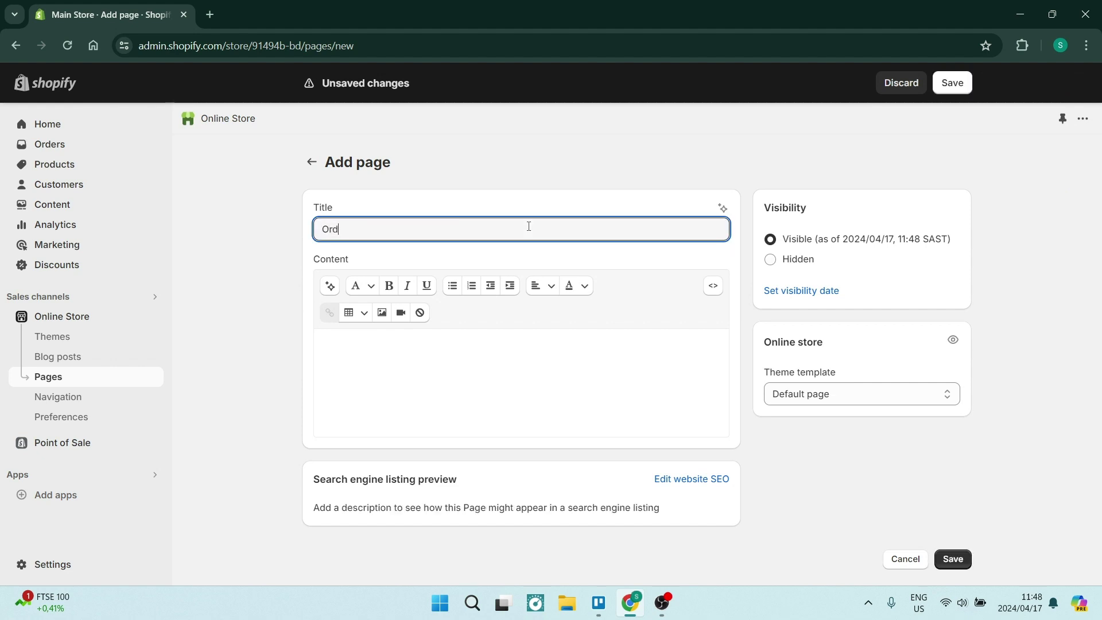
type("er Tracking")
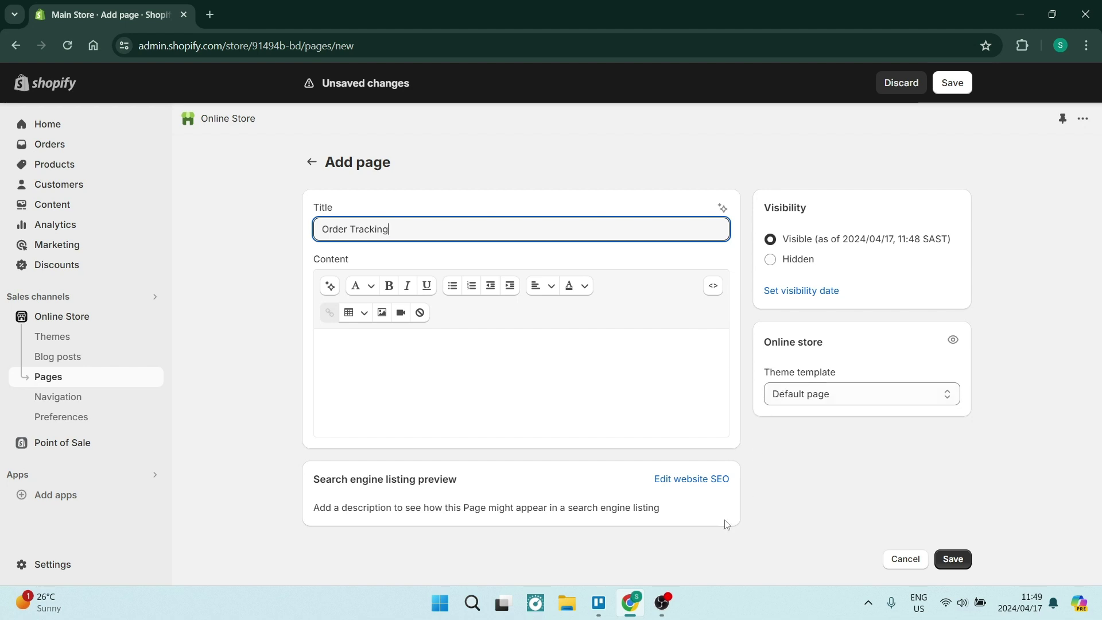
left_click(963, 564)
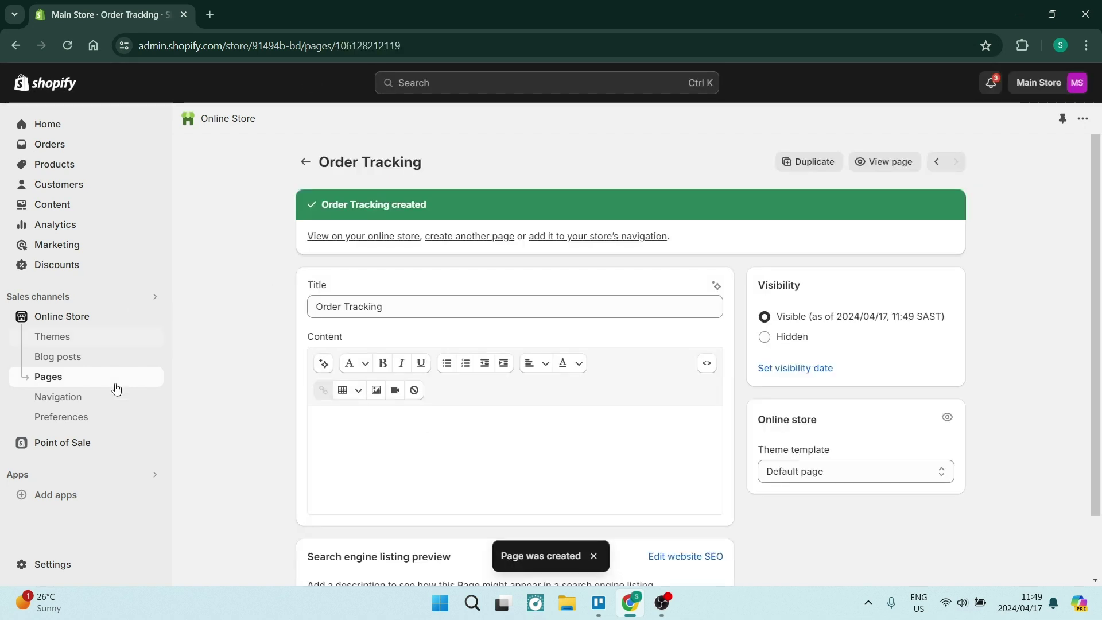
Step: Open the Shopify App Store and search it for "order tracking" apps
left_click(60, 494)
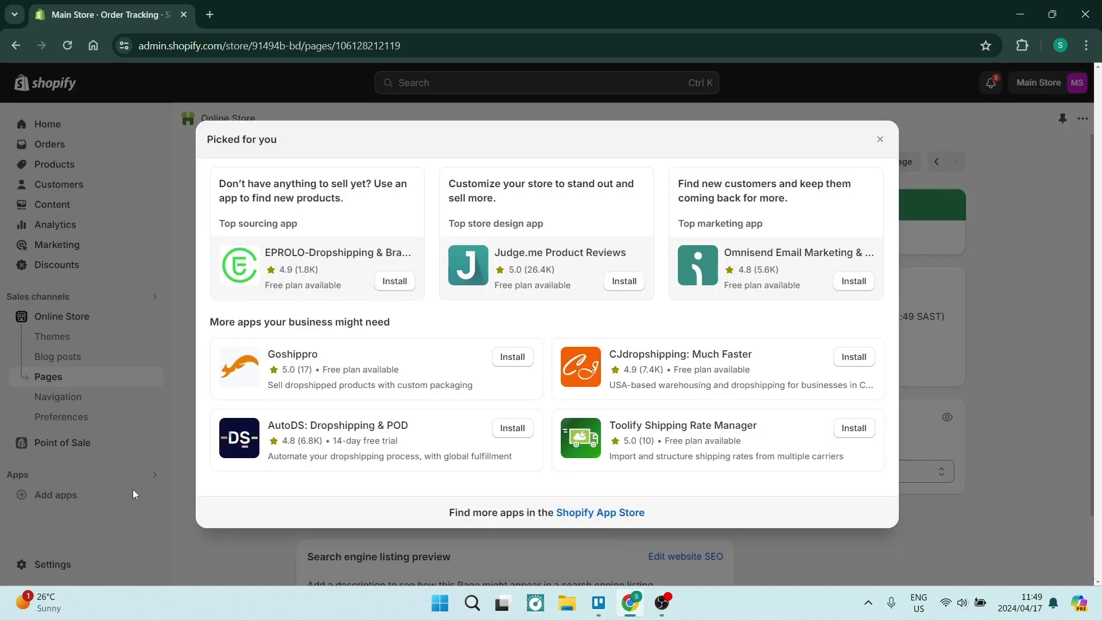
left_click(567, 513)
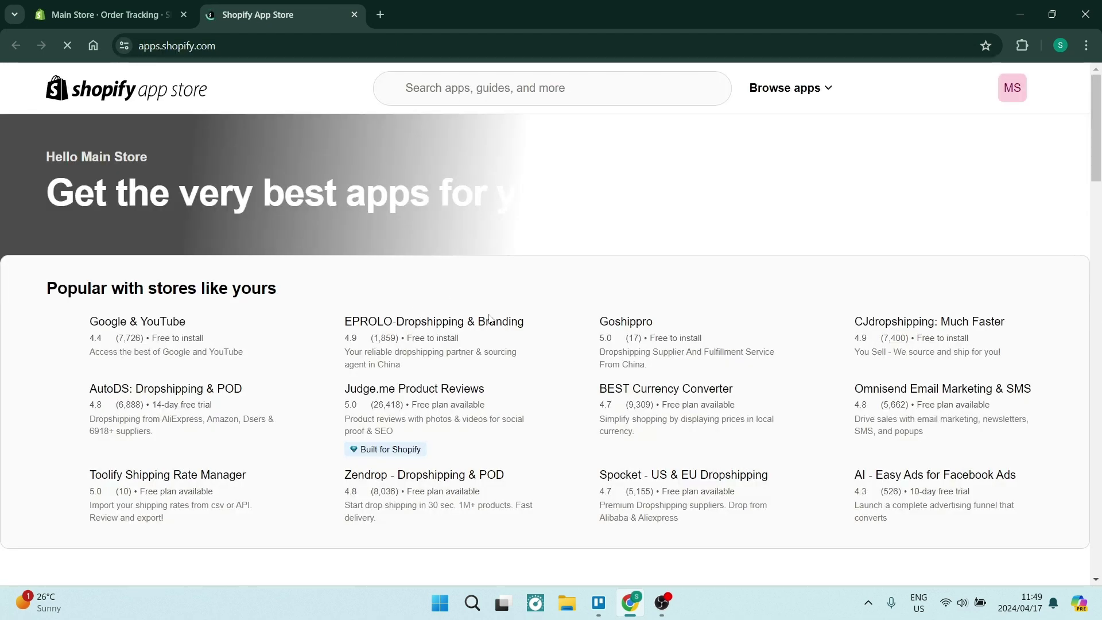
left_click(519, 92)
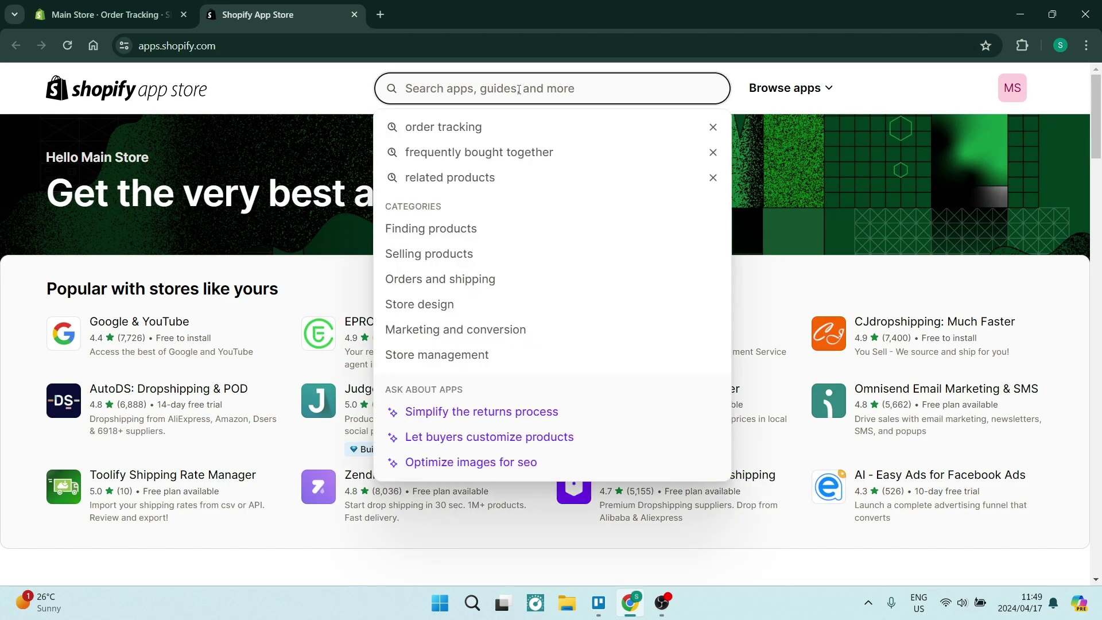
left_click(467, 131)
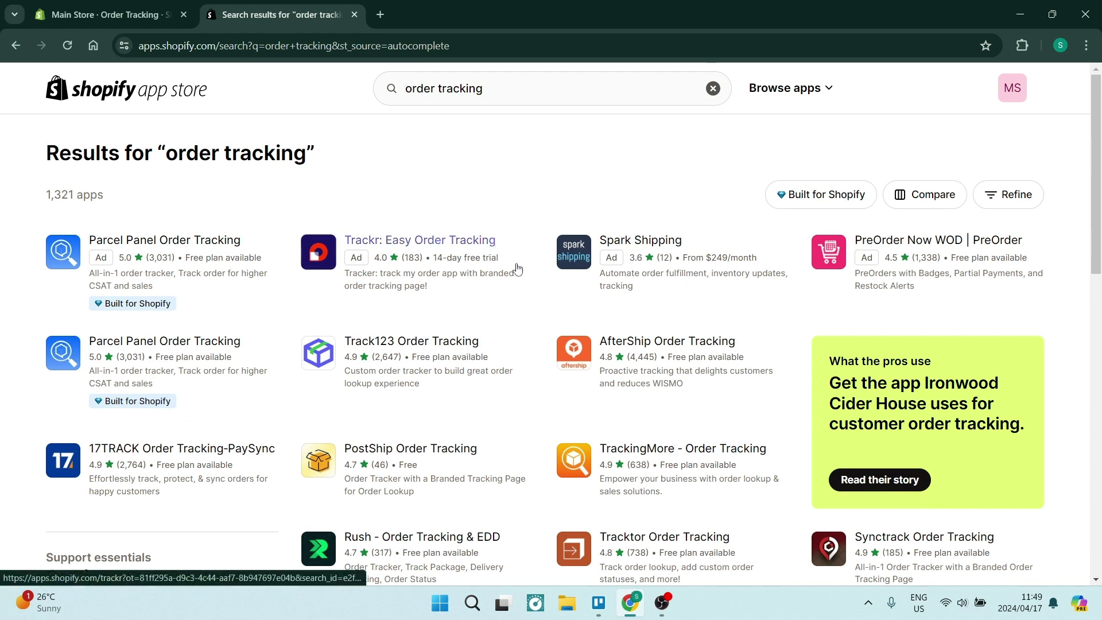
Step: Install the AfterShip Order Tracking app on the store and approve its requested data access
left_click(610, 342)
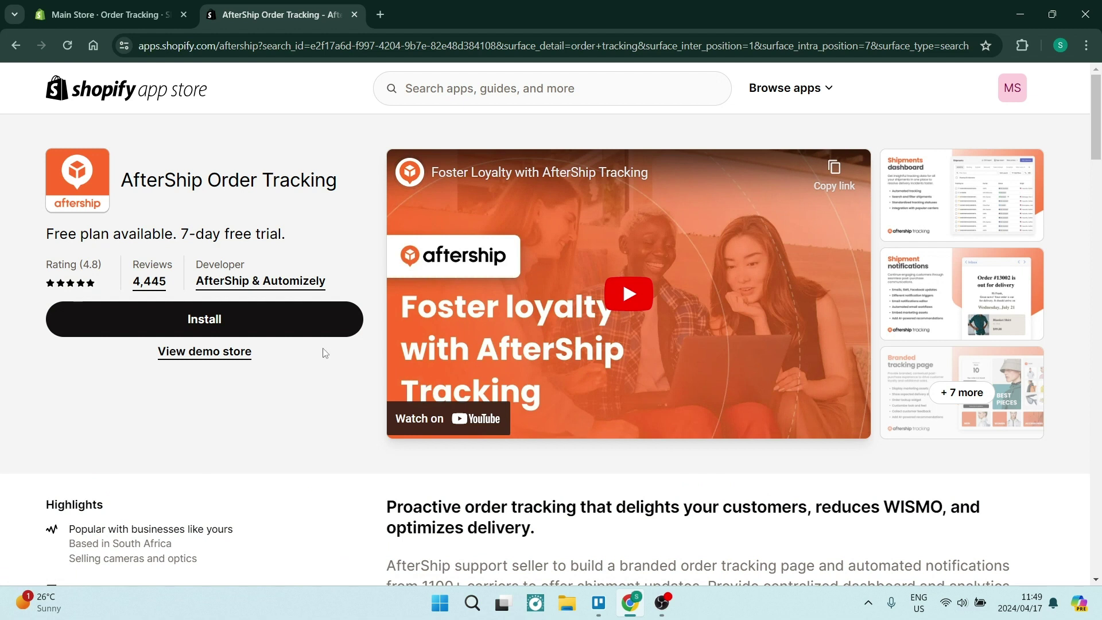
left_click(208, 320)
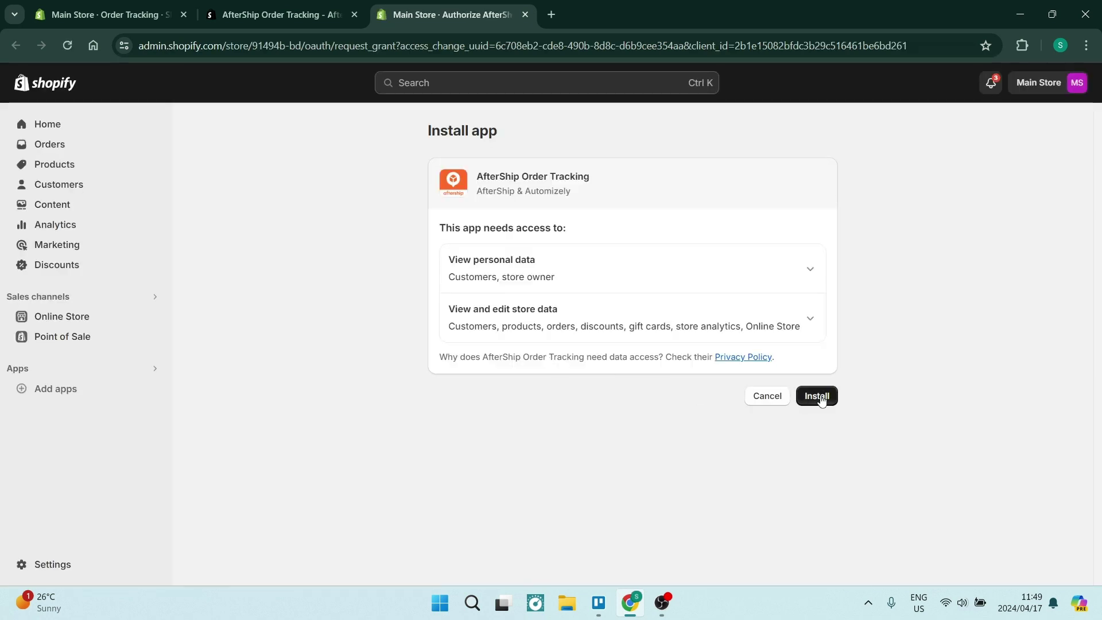
left_click(821, 400)
left_click(821, 396)
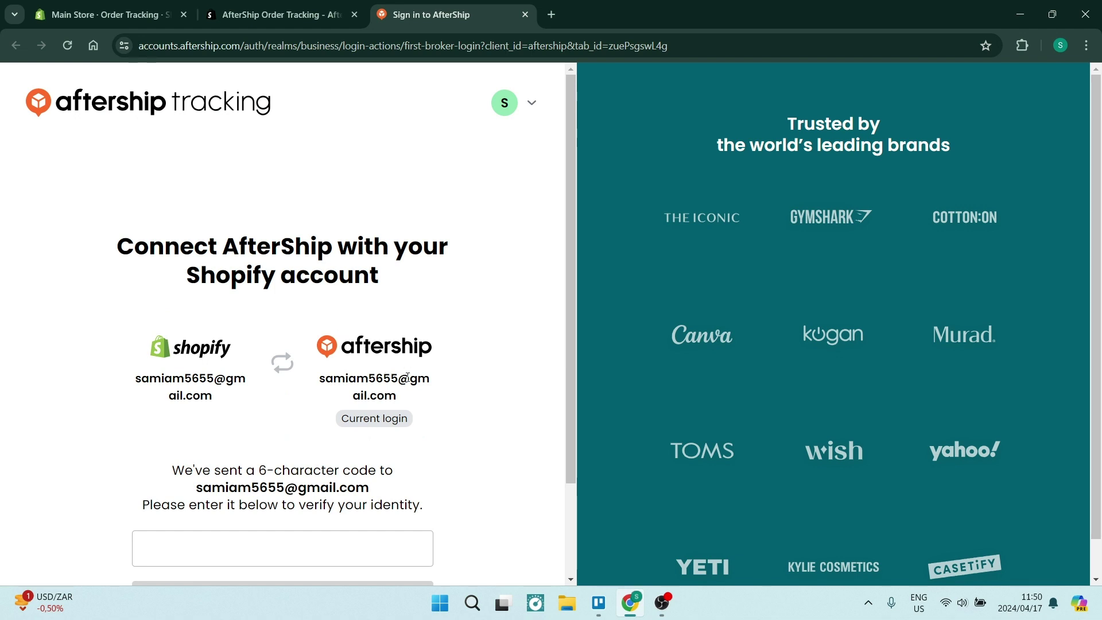
Step: Enter the emailed verification code to connect AfterShip with the Shopify account and choose the Main Store organization
scroll(290, 462, "down", 2)
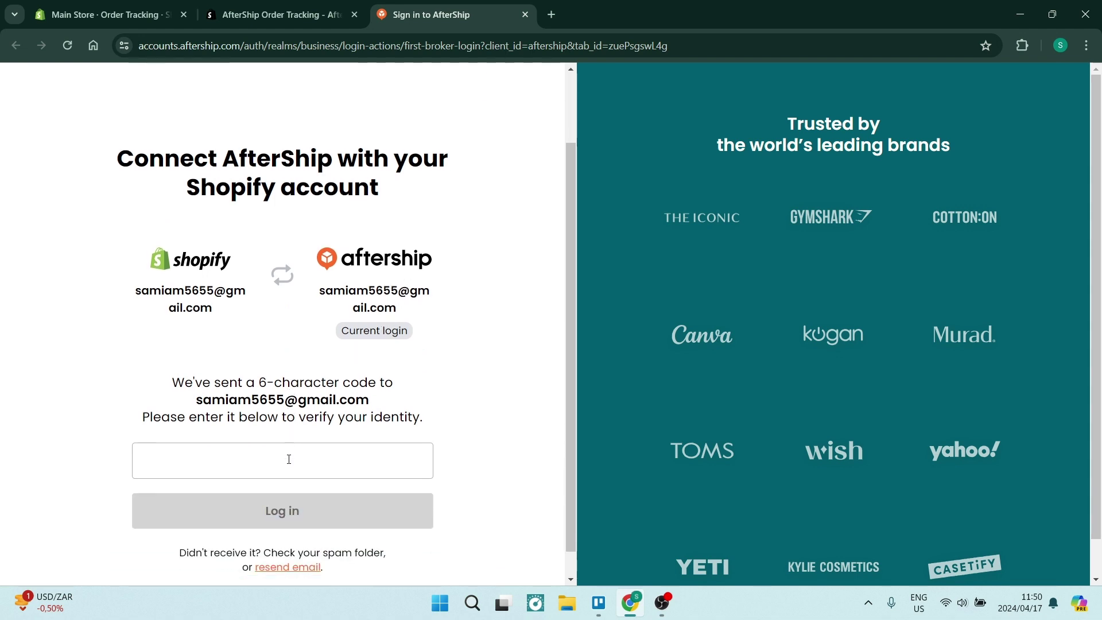
left_click(279, 437)
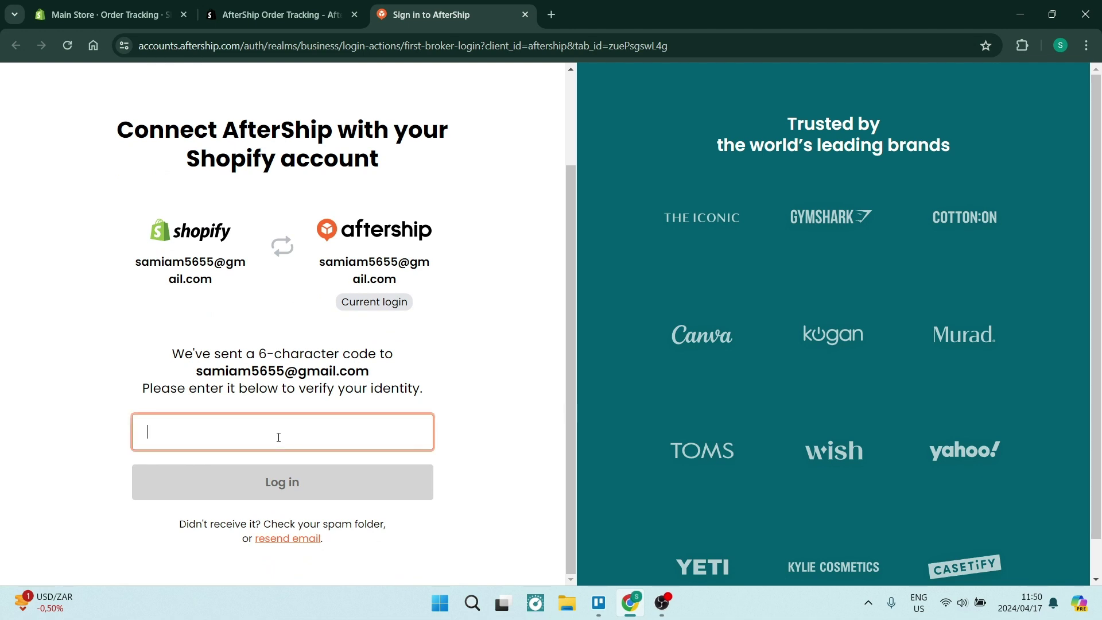
left_click_drag(191, 376, 413, 391)
left_click(441, 350)
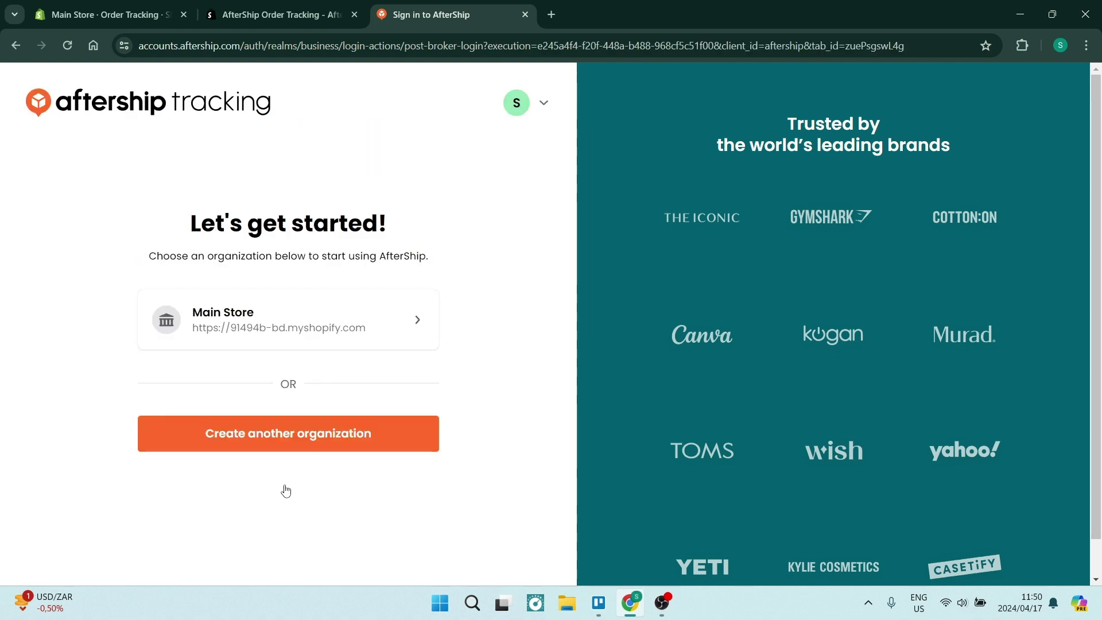
left_click(263, 323)
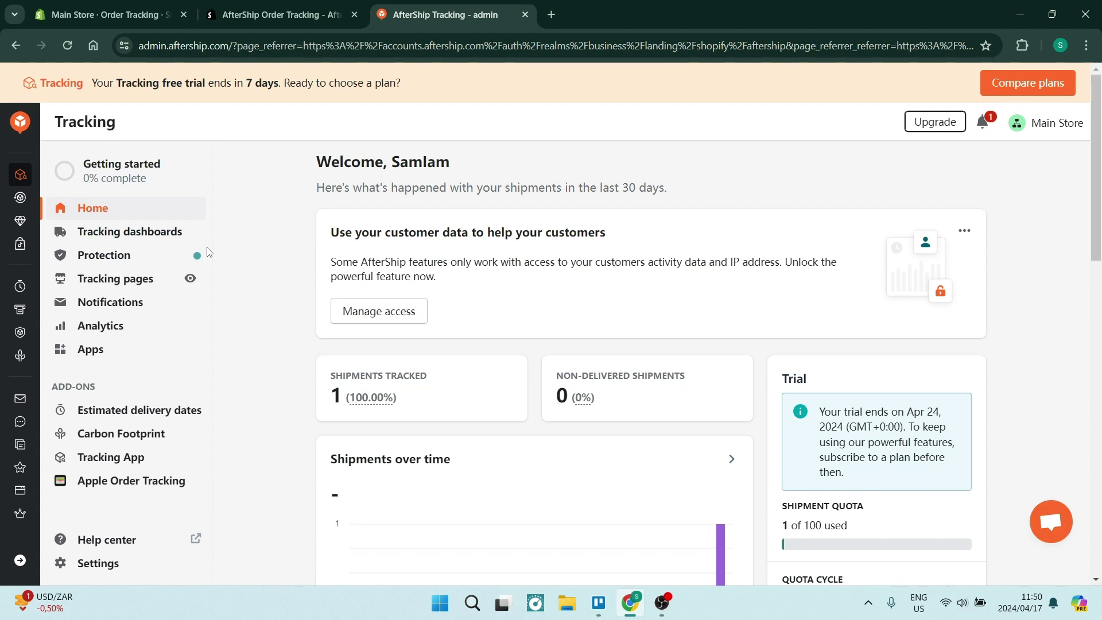
Step: Preview AfterShip's default tracking page and test its order lookup with an empty tracking number
left_click(104, 235)
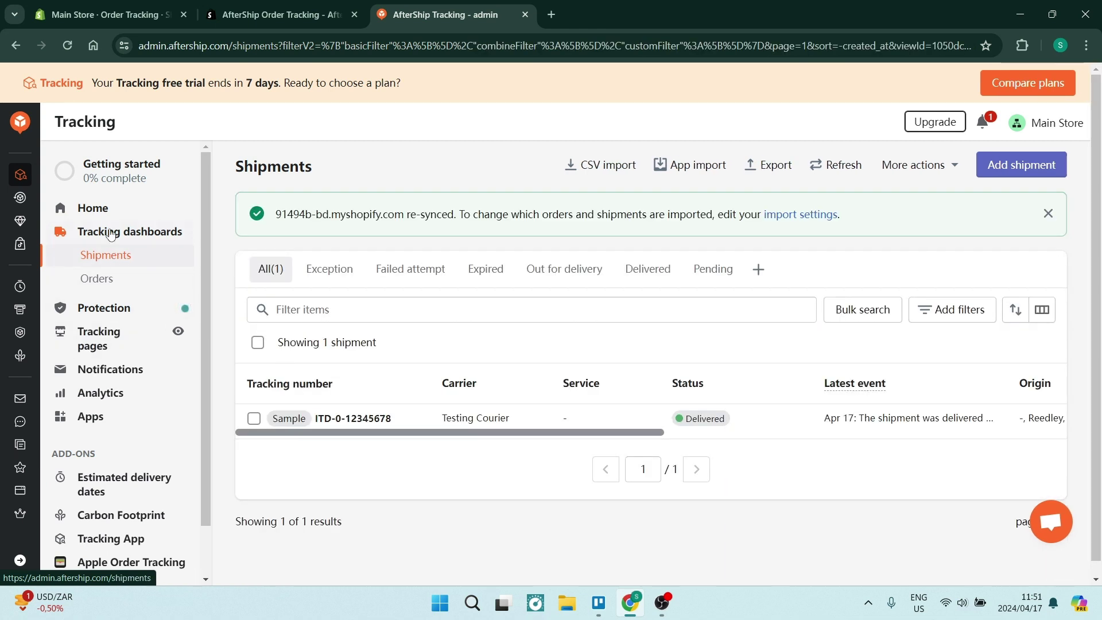
left_click(109, 339)
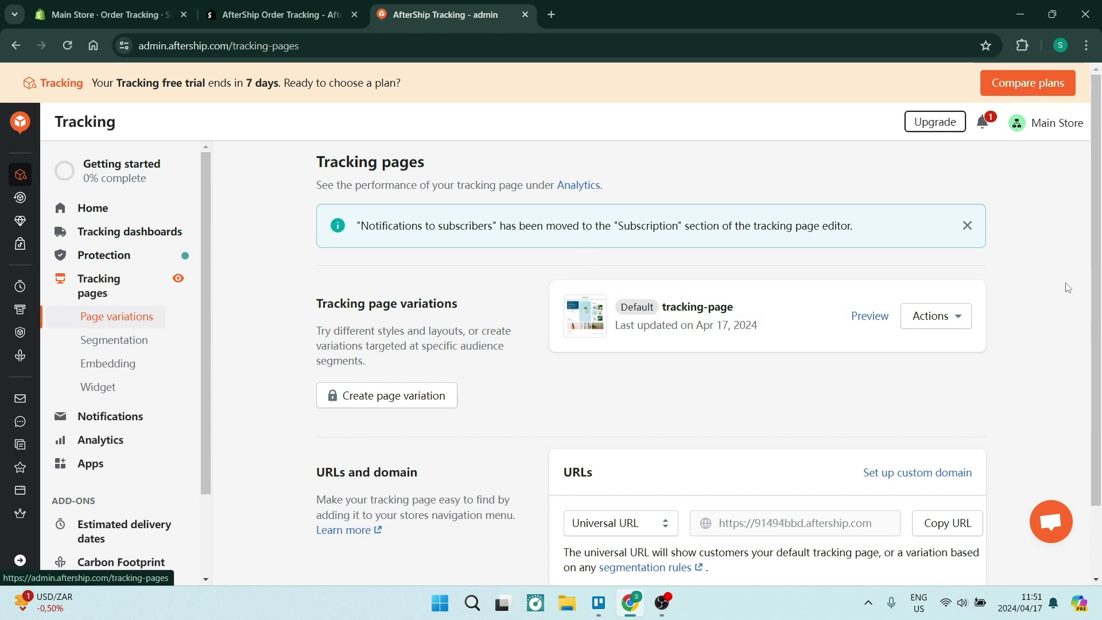
left_click(874, 318)
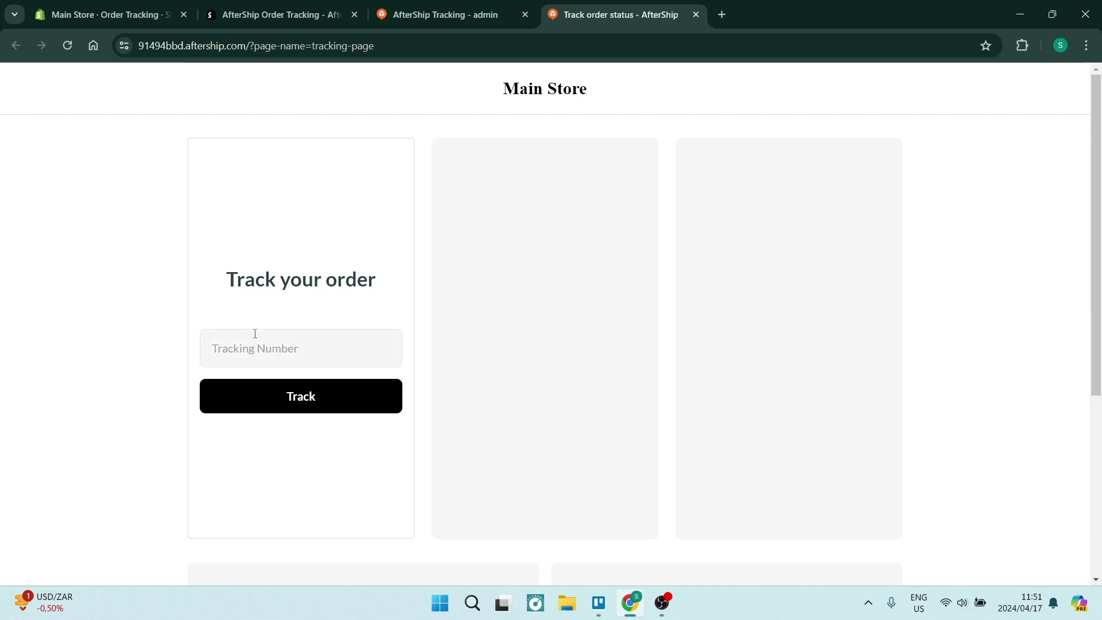
left_click(296, 346)
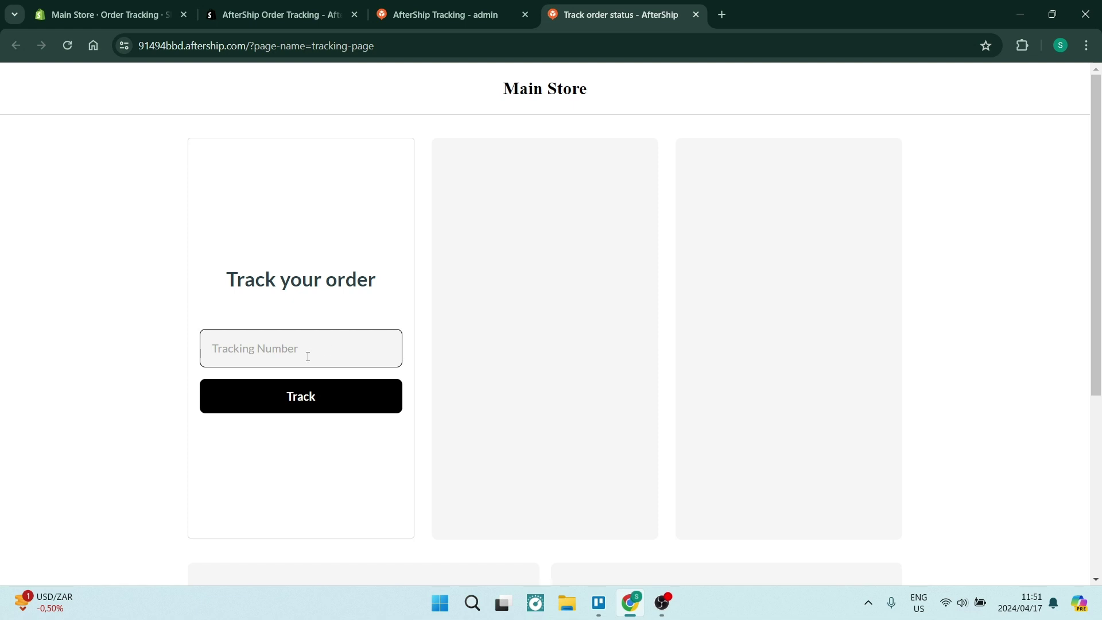
left_click(324, 407)
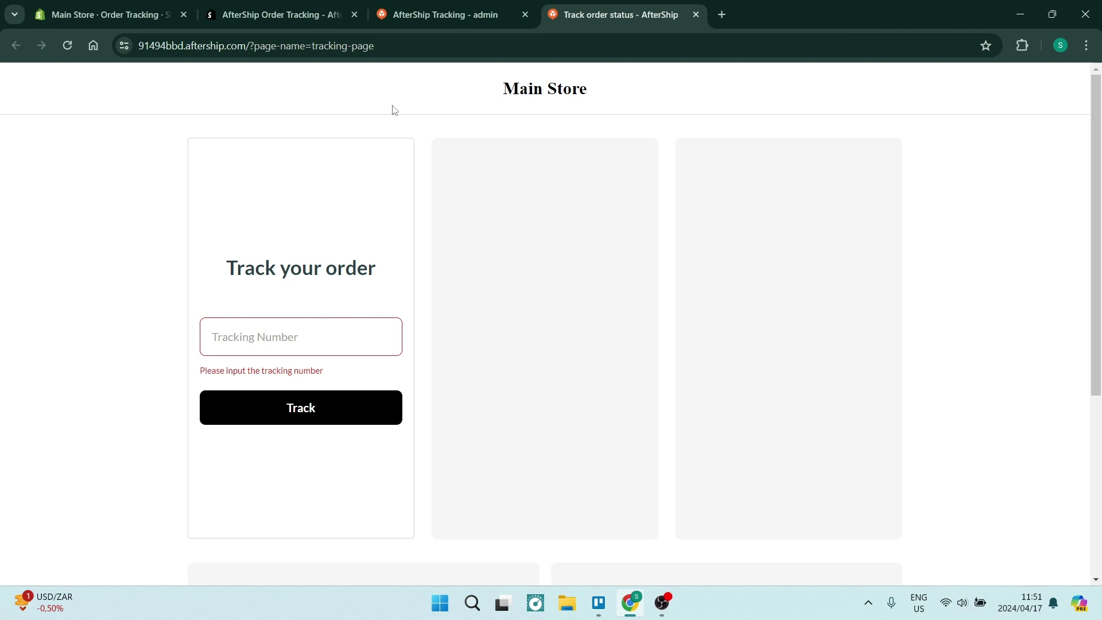
Step: Return to the Shopify admin and open the Dawn theme's Default page template in the theme editor
left_click(101, 17)
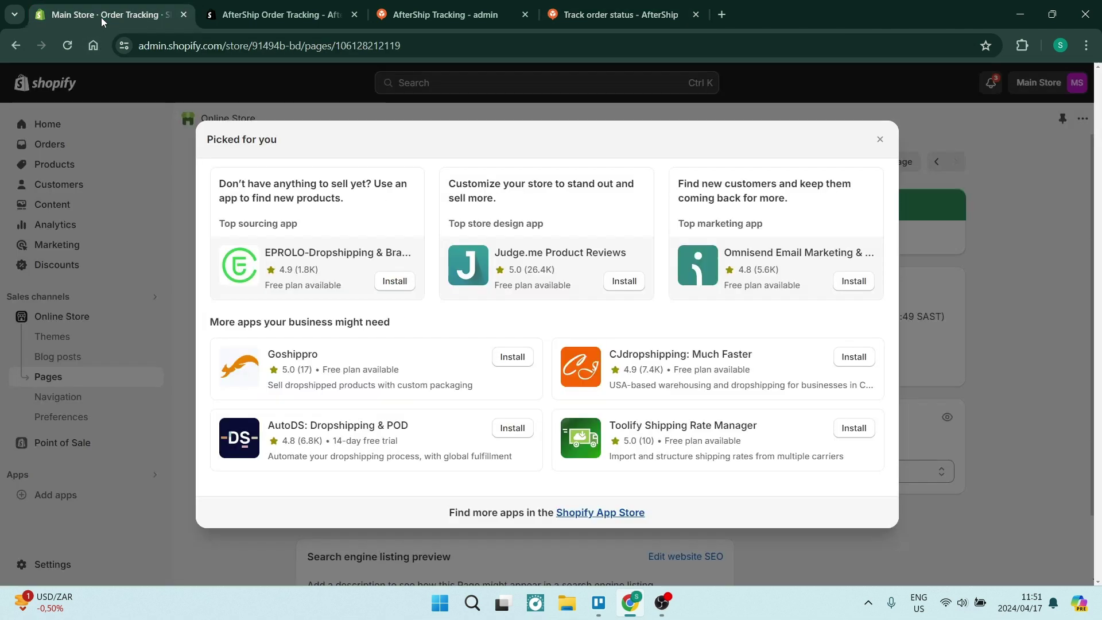
left_click(880, 138)
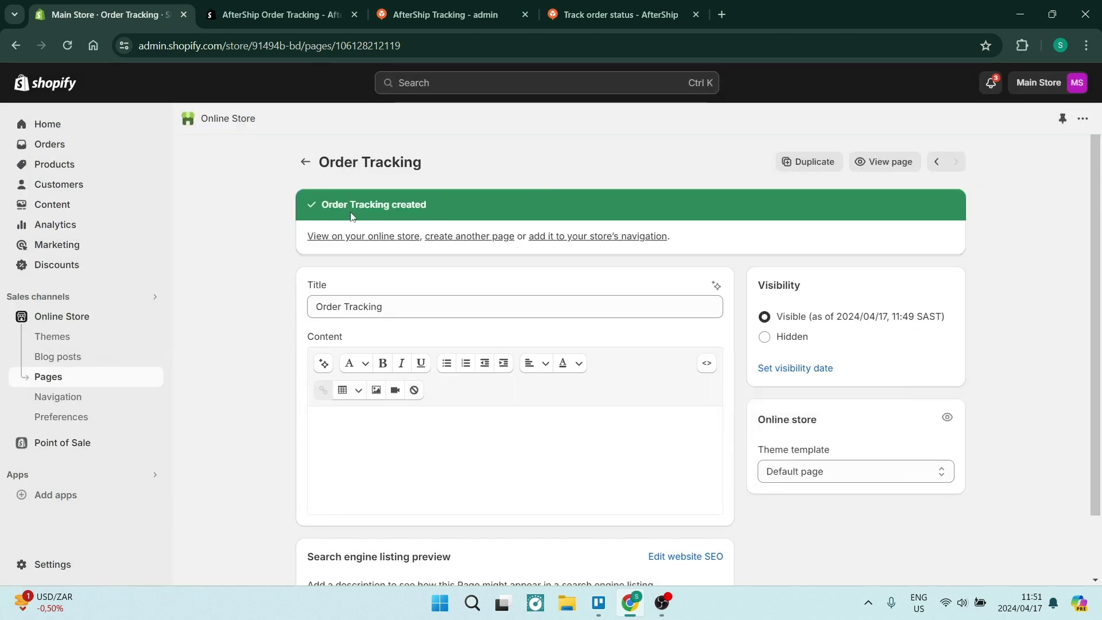
left_click(53, 338)
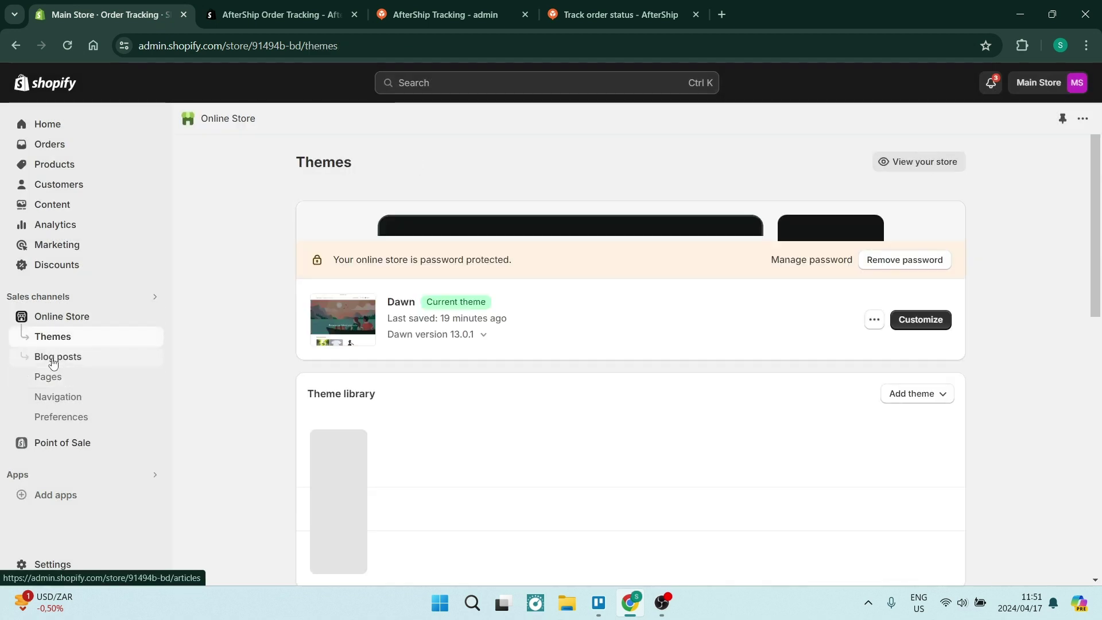
left_click(929, 478)
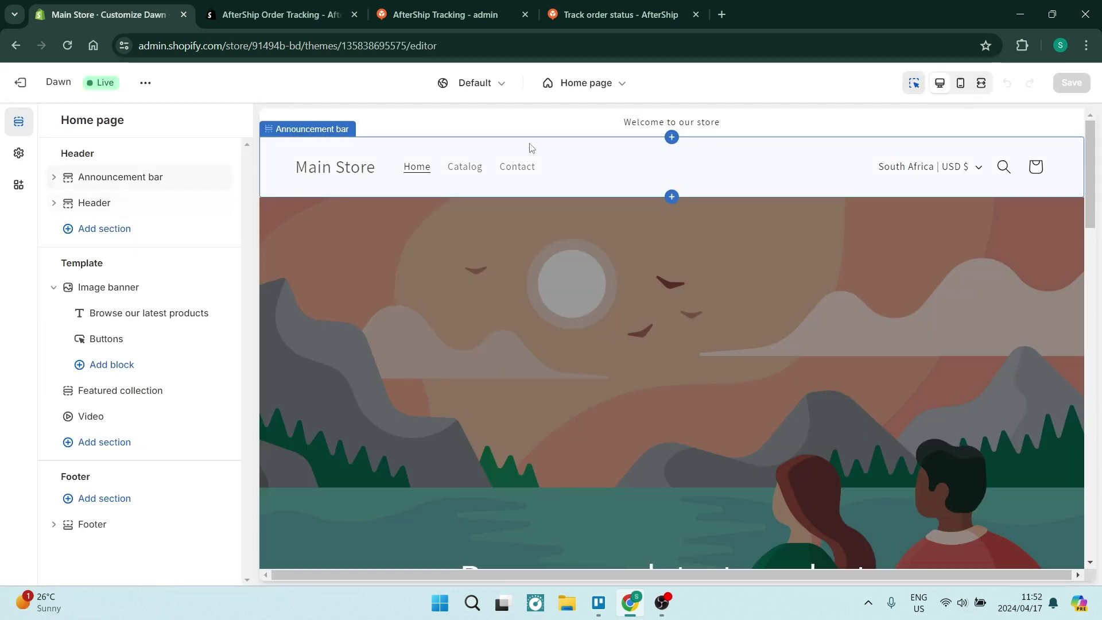
left_click(585, 85)
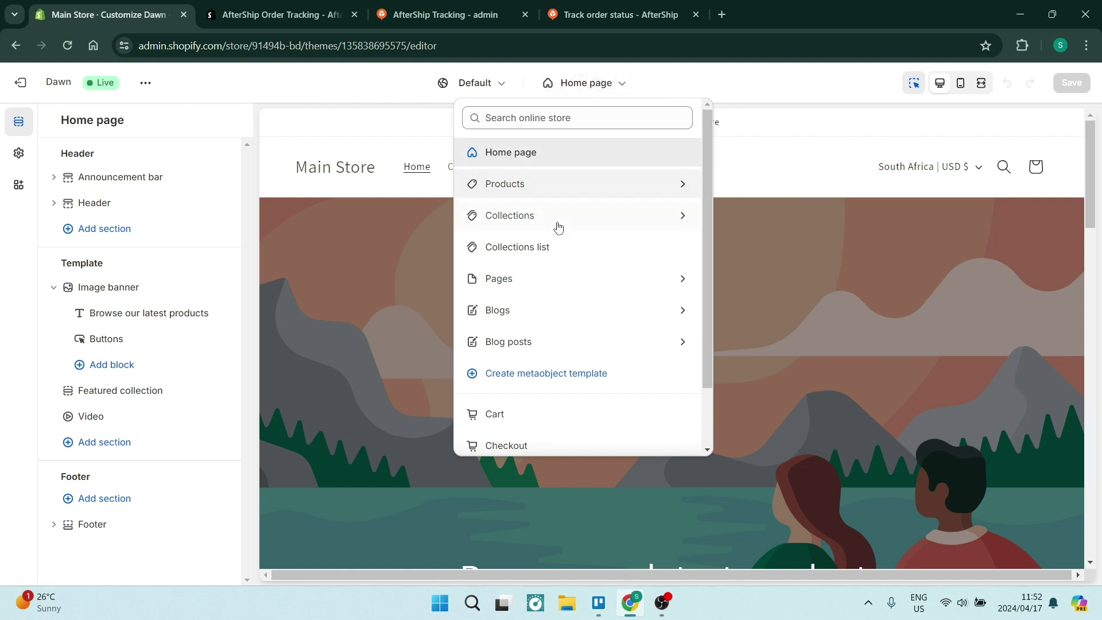
left_click(541, 281)
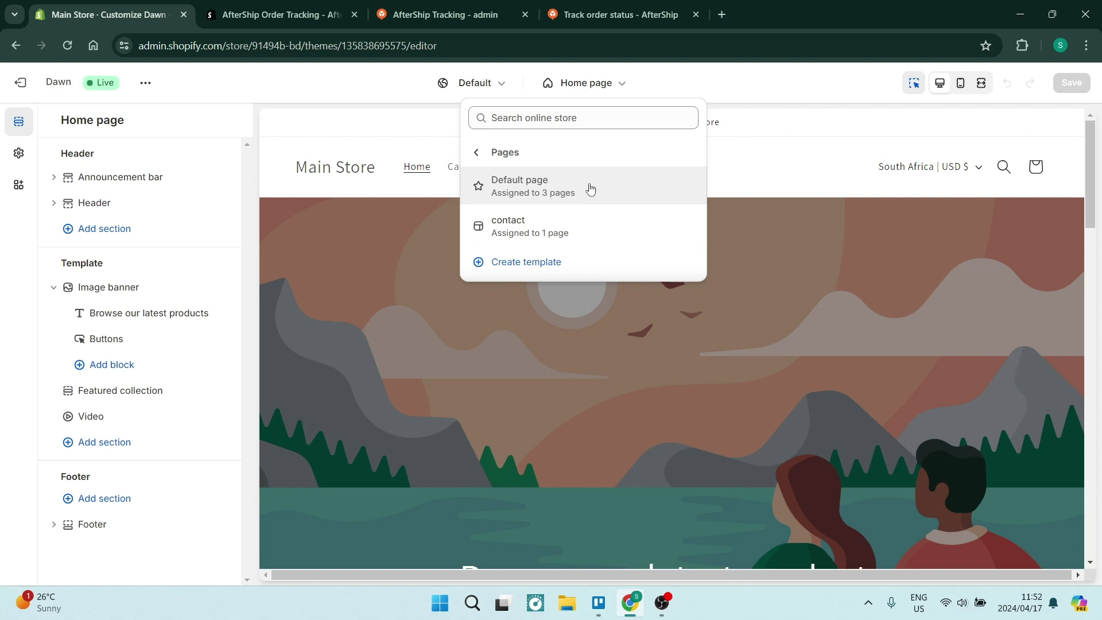
left_click(590, 188)
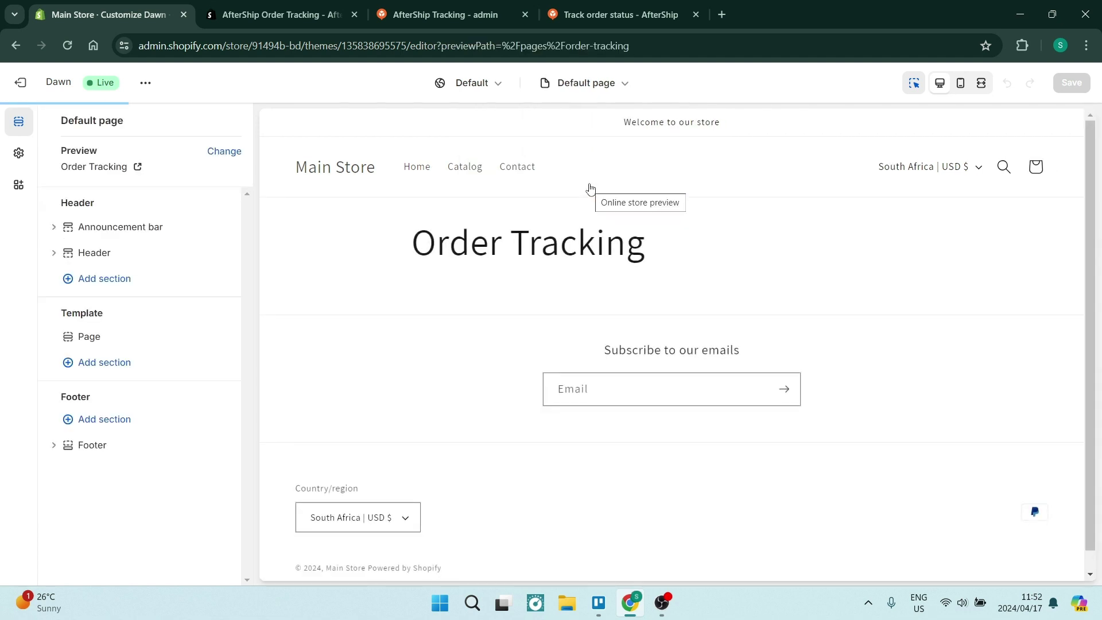